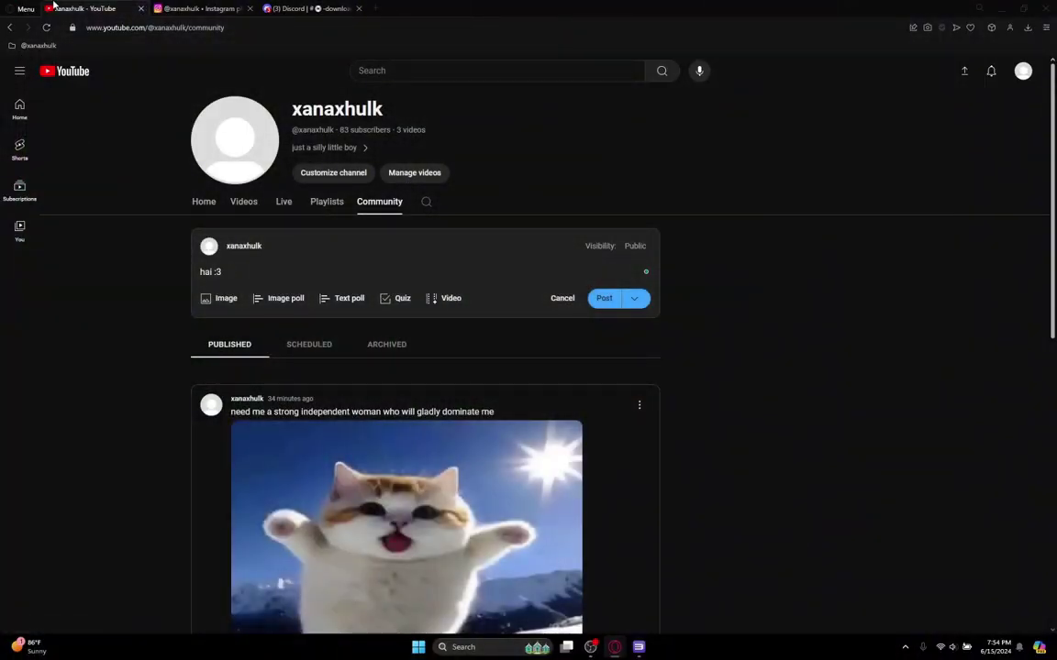
Open the Skate 2 DLC for Skate 3 MediaFire download link from the Drive links document.
{"action": "left_click", "coordinate": [190, 7]}
{"action": "left_click", "coordinate": [273, 7]}
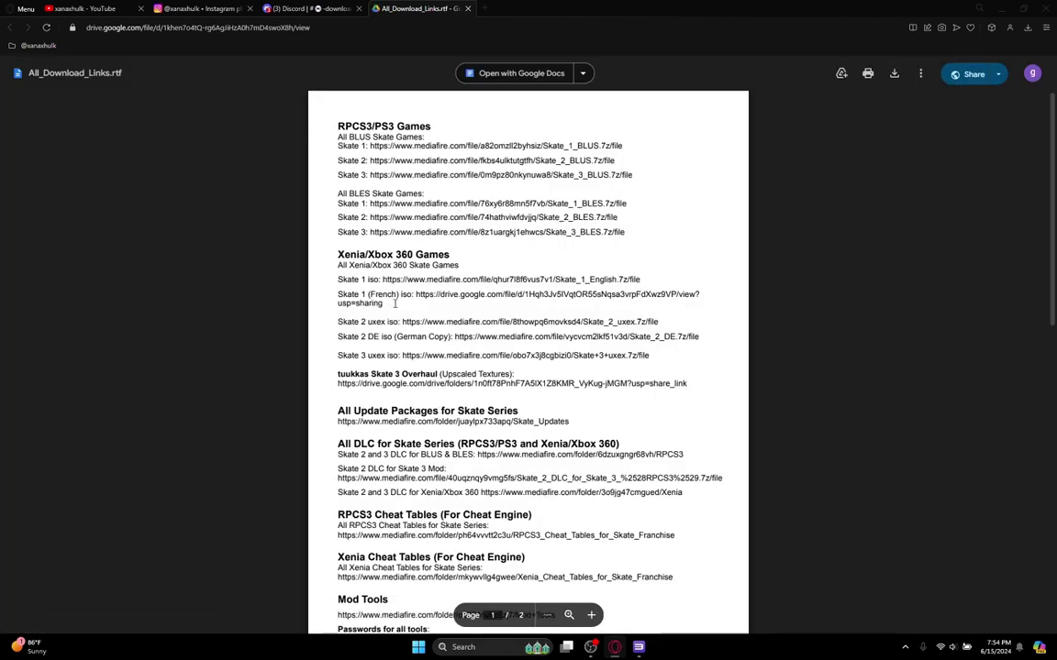
{"action": "scroll", "coordinate": [368, 417], "scroll_direction": "down", "scroll_amount": 2}
{"action": "scroll", "coordinate": [367, 417], "scroll_direction": "down", "scroll_amount": 1}
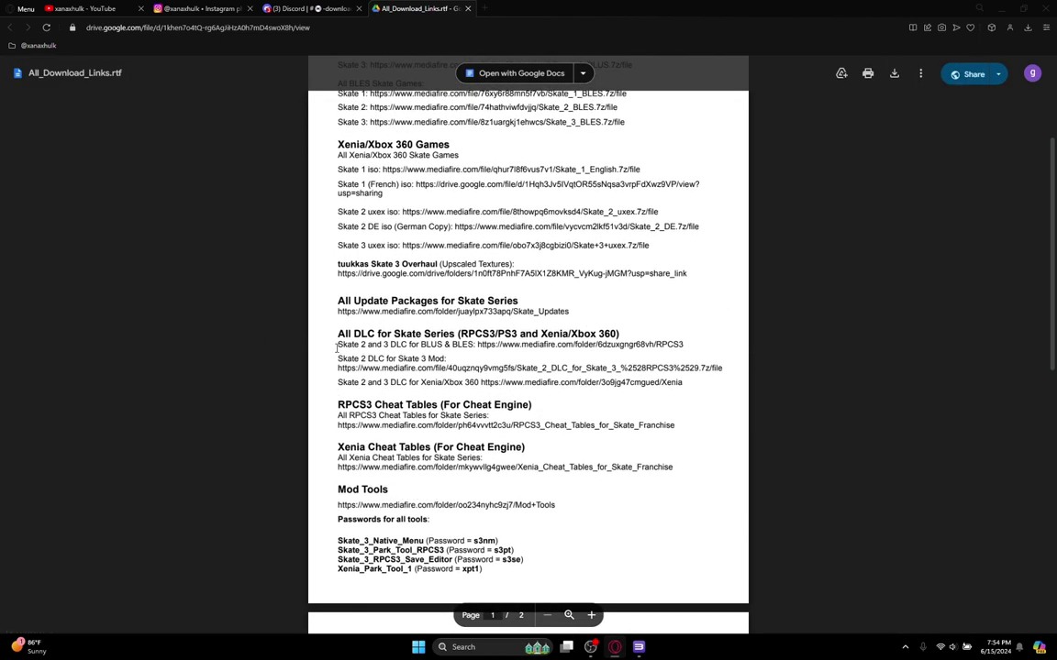
{"action": "left_click", "coordinate": [435, 369]}
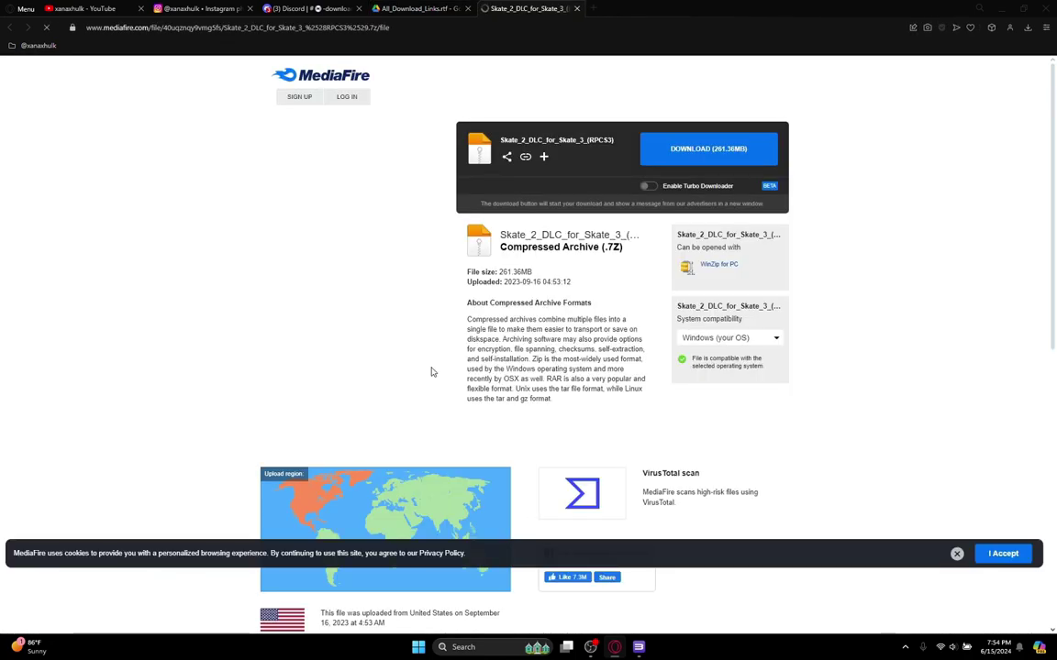
Quit Opera with all its tabs and group the Modding and RPCS3 desktop icons.
{"action": "left_click", "coordinate": [1045, 8]}
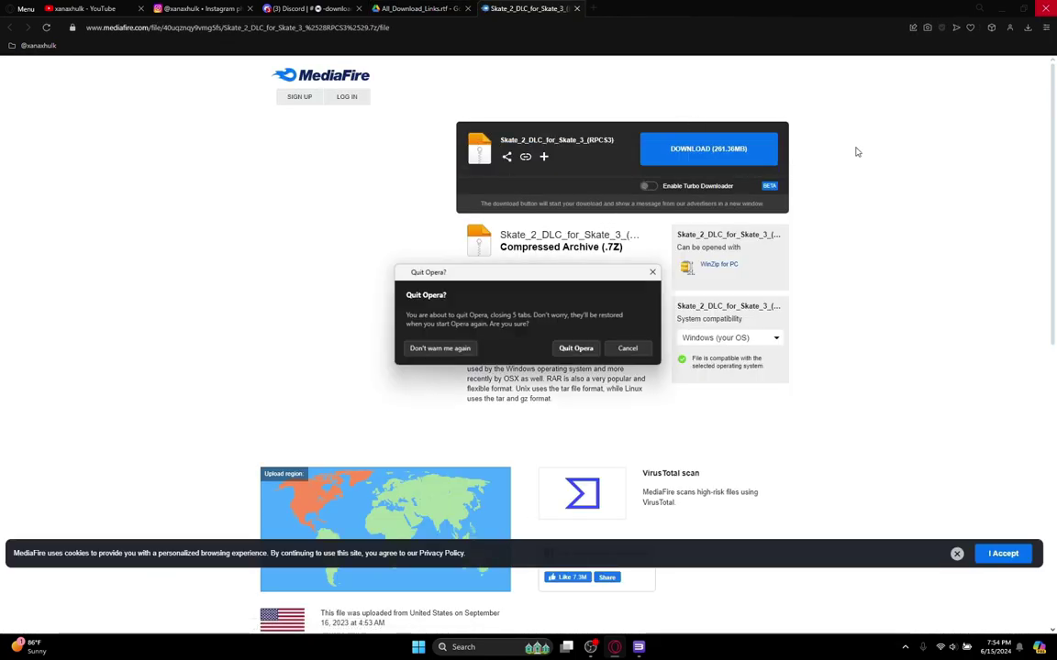
{"action": "left_click", "coordinate": [583, 352]}
{"action": "mouse_move", "coordinate": [830, 135]}
{"action": "left_mouse_down"}
{"action": "mouse_move", "coordinate": [1054, 188]}
{"action": "mouse_move", "coordinate": [833, 229]}
{"action": "mouse_move", "coordinate": [551, 335]}
{"action": "mouse_move", "coordinate": [567, 369]}
{"action": "left_mouse_up"}
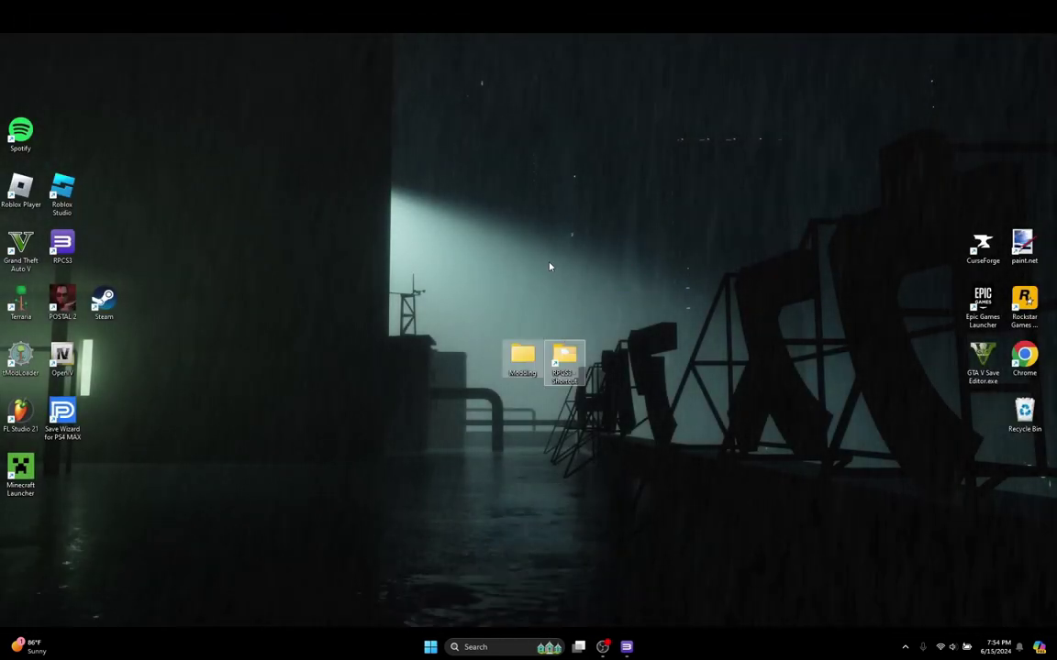
Extract the Skate 2 DLC 7z archive in Modding > SKATE using WinRAR Extract Here.
{"action": "double_click", "coordinate": [516, 359]}
{"action": "double_click", "coordinate": [221, 198]}
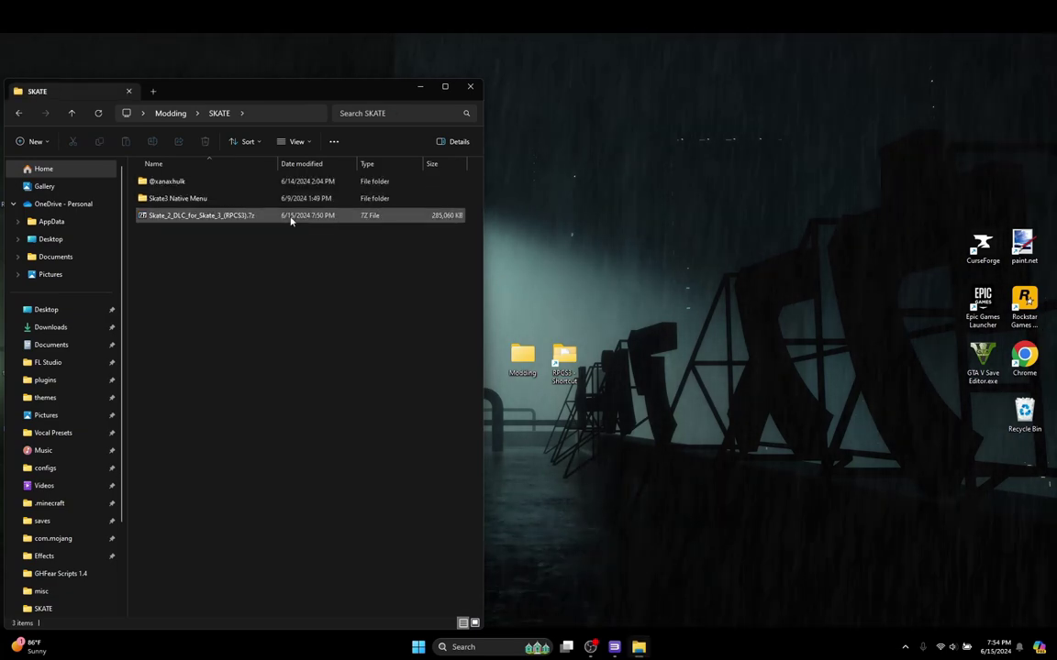
{"action": "right_click", "coordinate": [211, 217]}
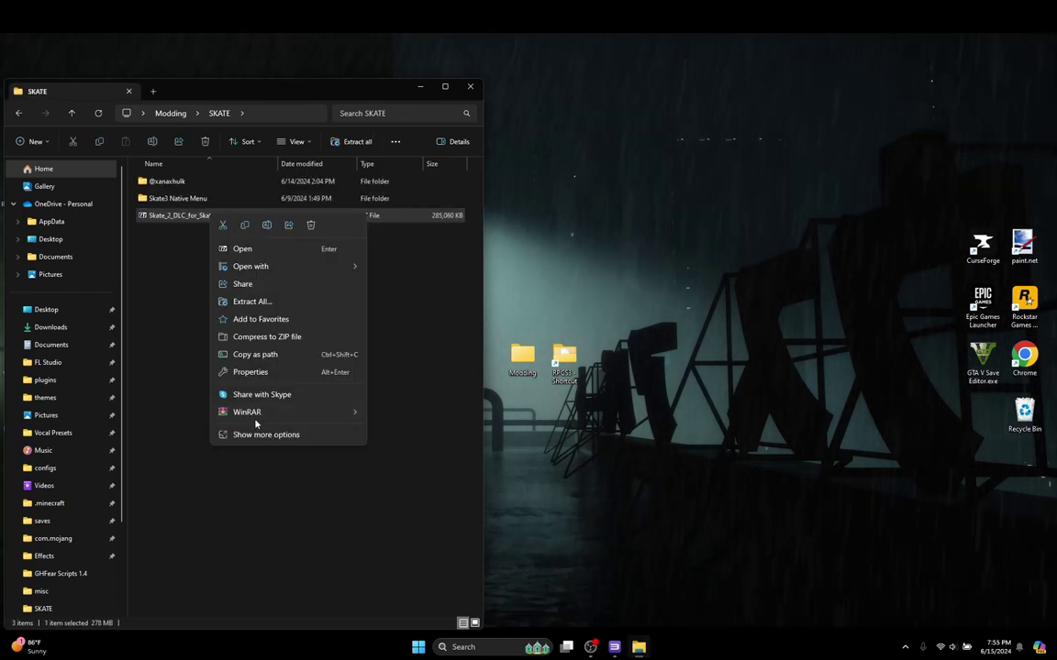
{"action": "mouse_move", "coordinate": [256, 422]}
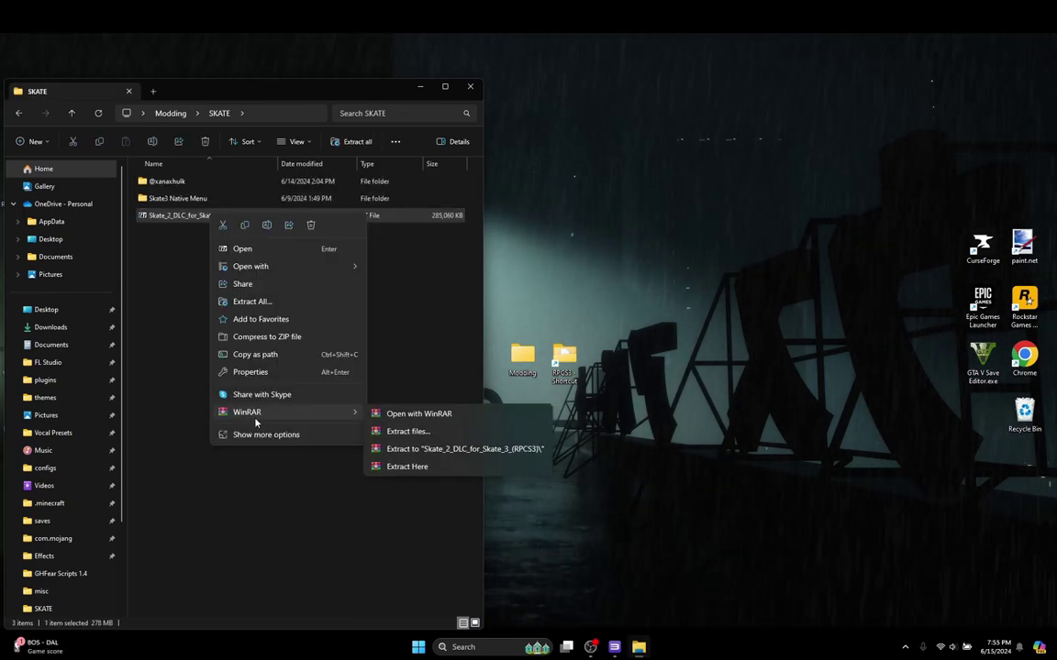
{"action": "left_click", "coordinate": [402, 468]}
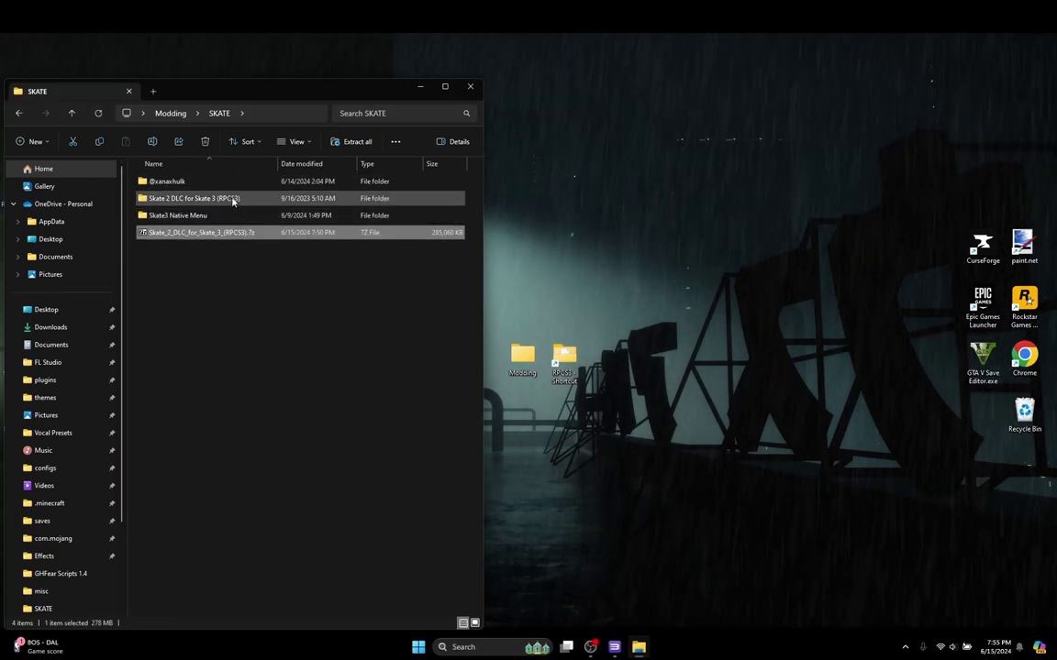
Open the extracted Skate 2 DLC for Skate 3 (RPCS3) folder.
{"action": "right_click", "coordinate": [212, 234]}
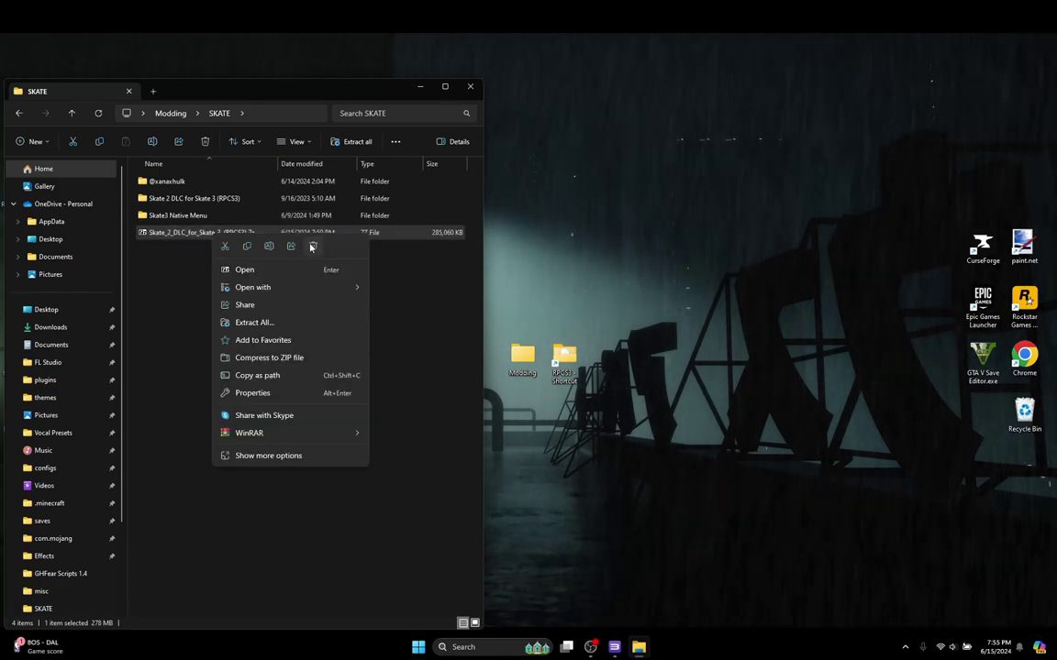
{"action": "left_click", "coordinate": [201, 199]}
{"action": "double_click", "coordinate": [199, 199]}
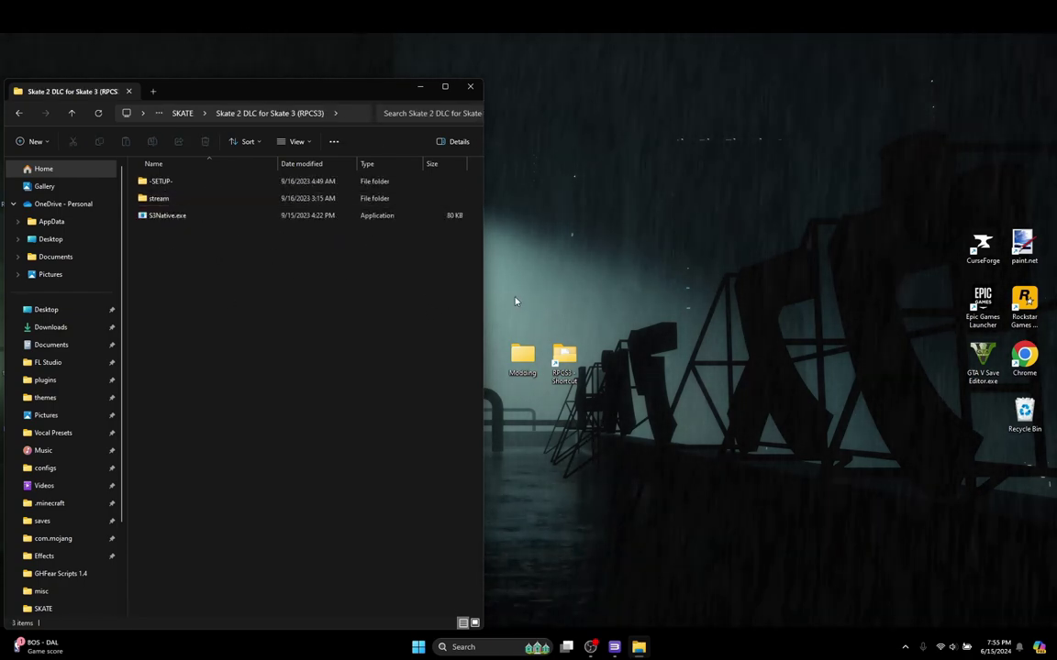
Bring RPCS3 back and open Skate 3's install folder from its game list entry.
{"action": "left_click", "coordinate": [613, 646]}
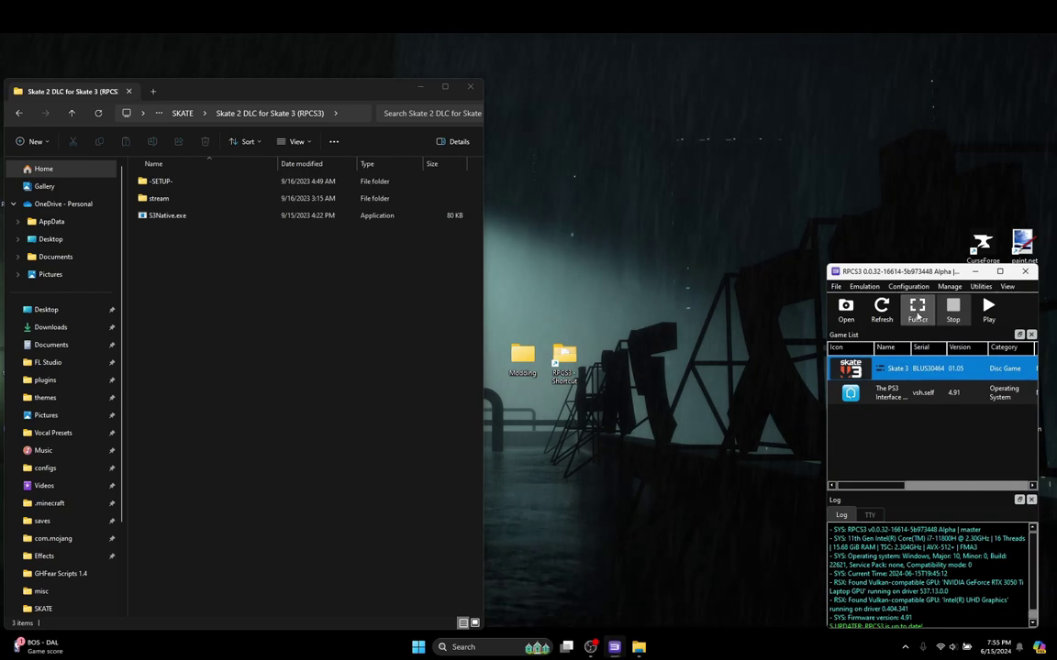
{"action": "right_click", "coordinate": [929, 373]}
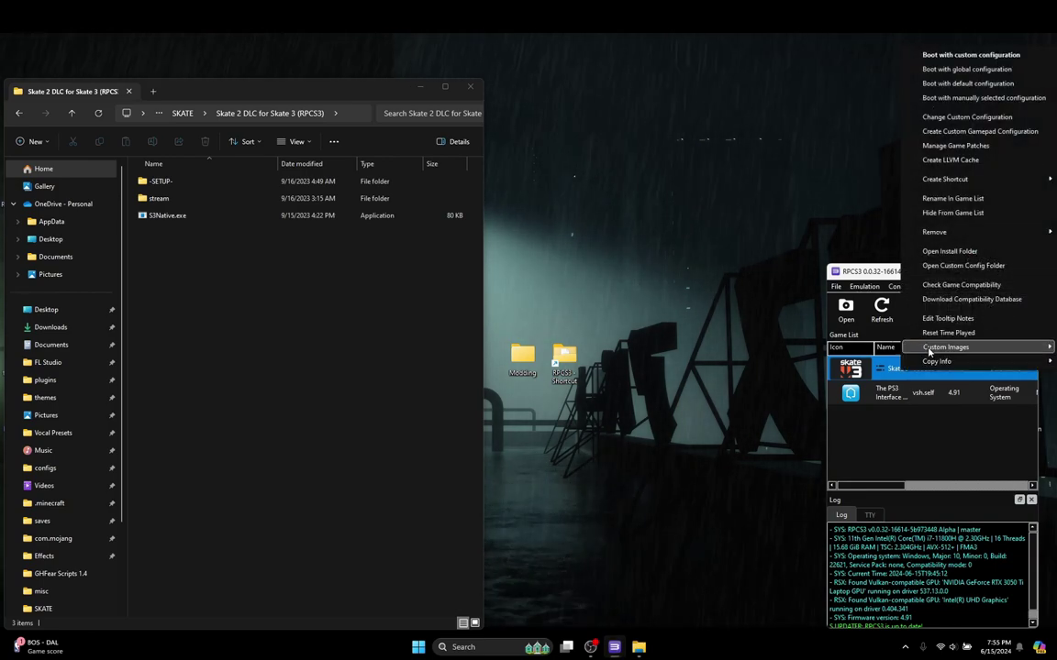
{"action": "left_click", "coordinate": [945, 258]}
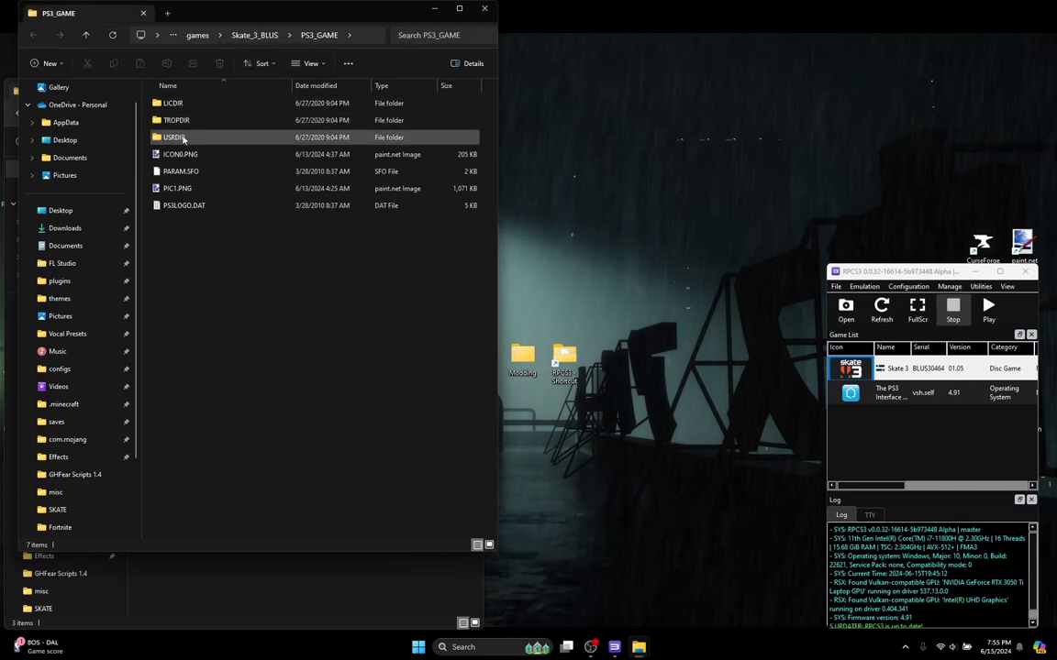
Move the DLC's stream folder into Skate 3's USRDIR\data\content\world folder.
{"action": "double_click", "coordinate": [183, 139]}
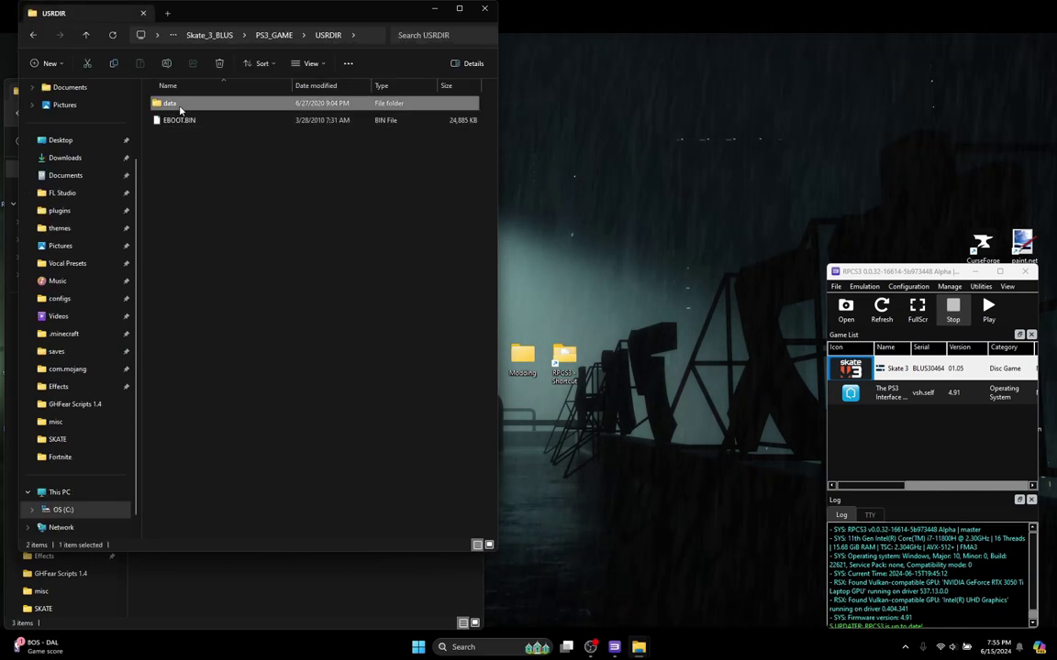
{"action": "double_click", "coordinate": [174, 105]}
{"action": "double_click", "coordinate": [194, 156]}
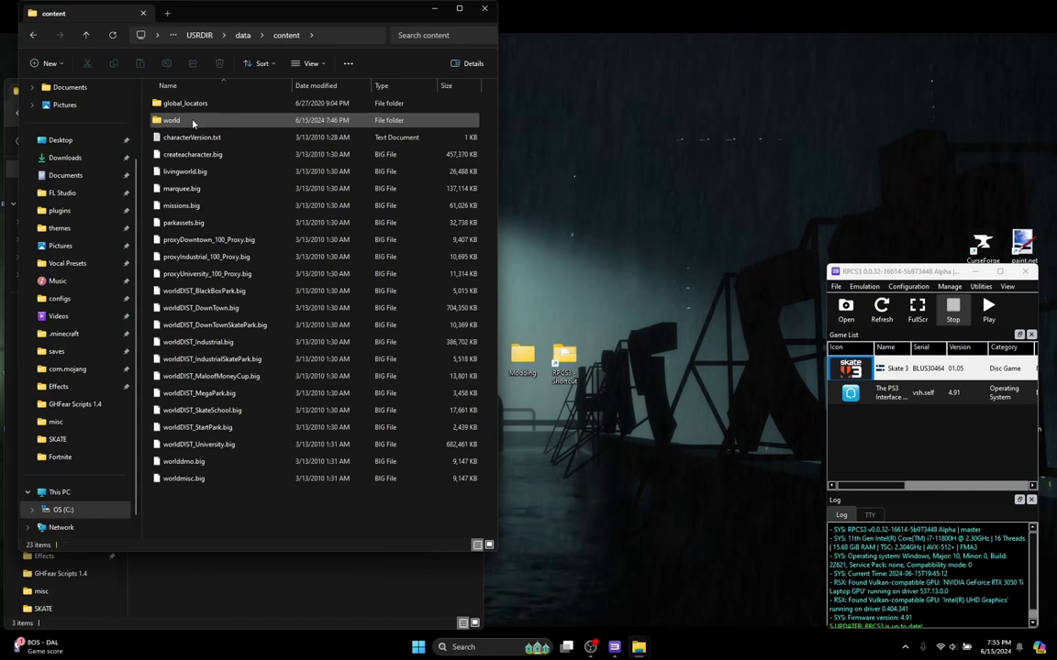
{"action": "double_click", "coordinate": [176, 119]}
{"action": "left_click_drag", "start_coordinate": [235, 17], "coordinate": [779, 51]}
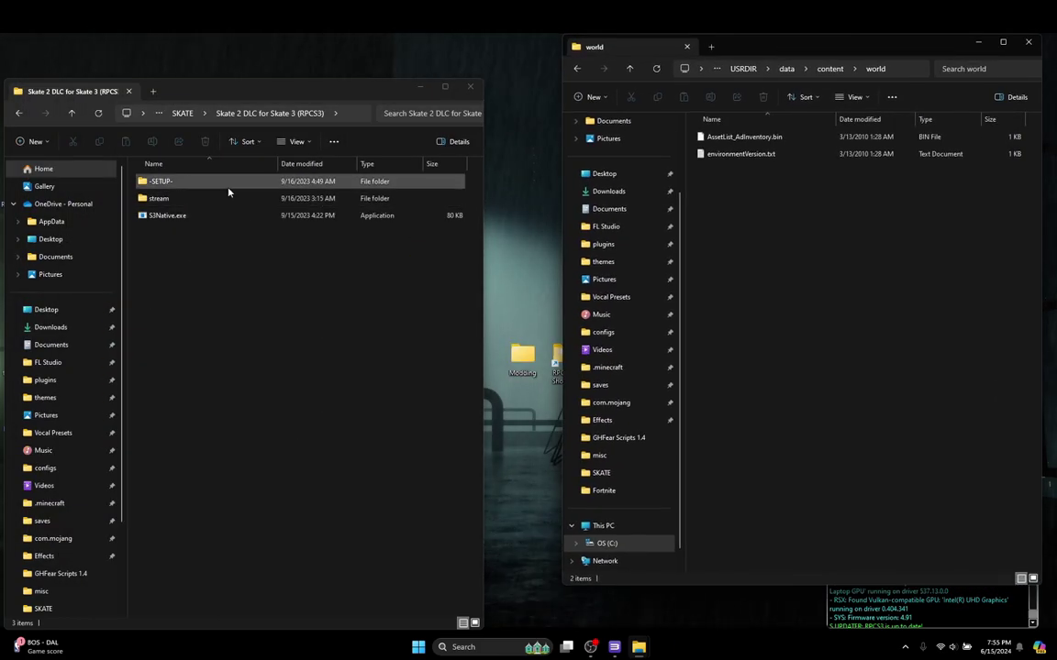
{"action": "mouse_move", "coordinate": [175, 200]}
{"action": "left_mouse_down"}
{"action": "mouse_move", "coordinate": [768, 239]}
{"action": "mouse_move", "coordinate": [770, 257]}
{"action": "left_mouse_up"}
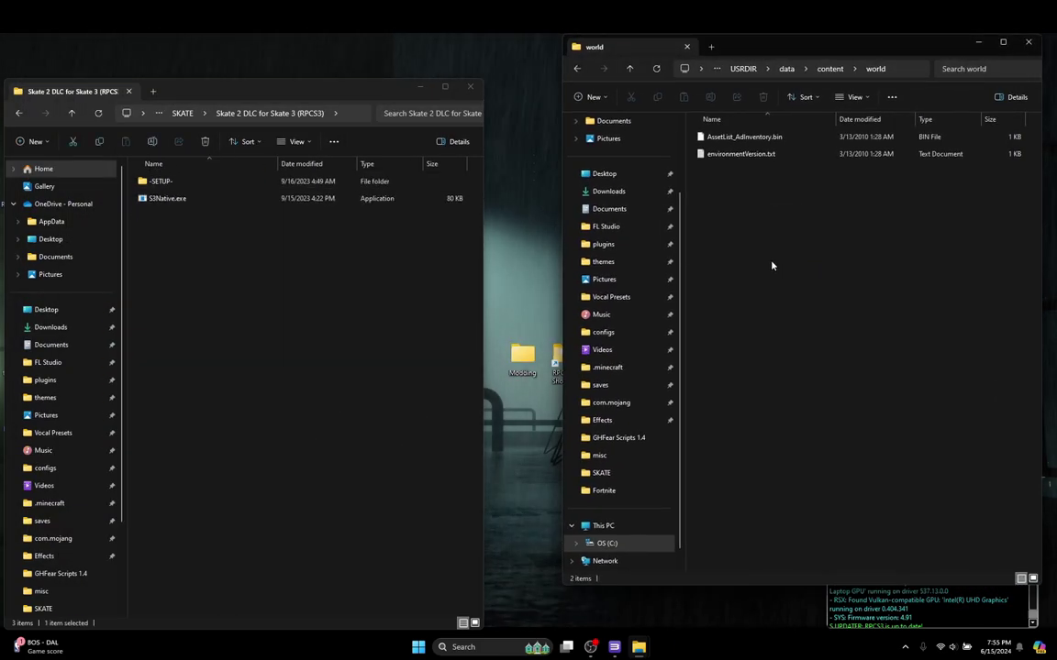
Go back up to data and open the game's big folder.
{"action": "left_click", "coordinate": [786, 69]}
{"action": "left_click", "coordinate": [718, 173]}
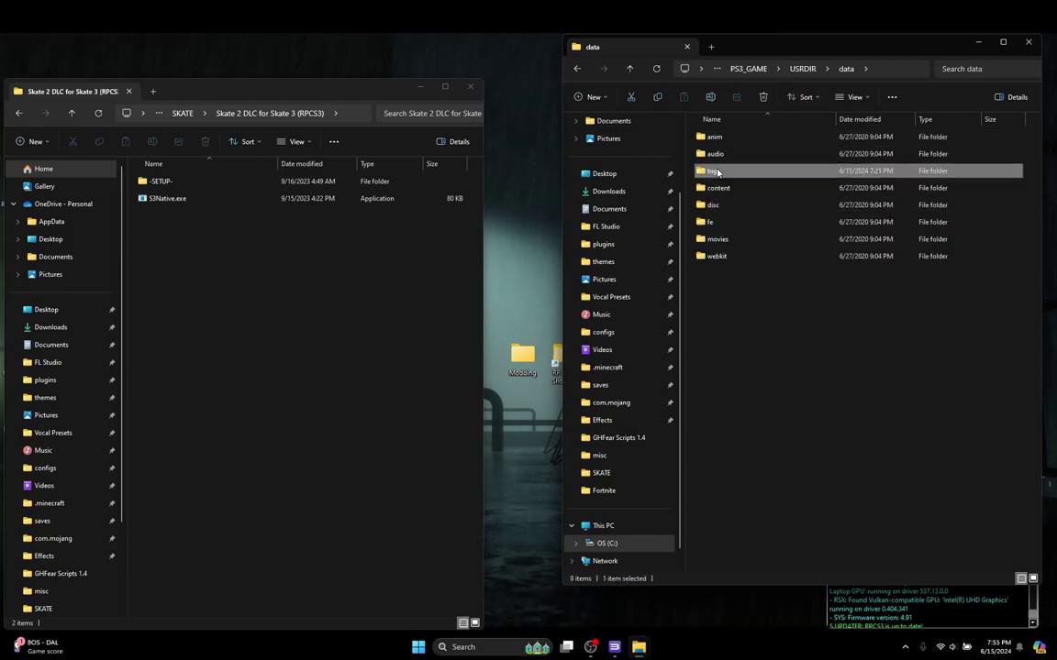
{"action": "double_click", "coordinate": [718, 172]}
Move miscboot.big and miscload.big from the DLC's -SETUP- folder into data\big, replacing the existing files.
{"action": "double_click", "coordinate": [157, 181]}
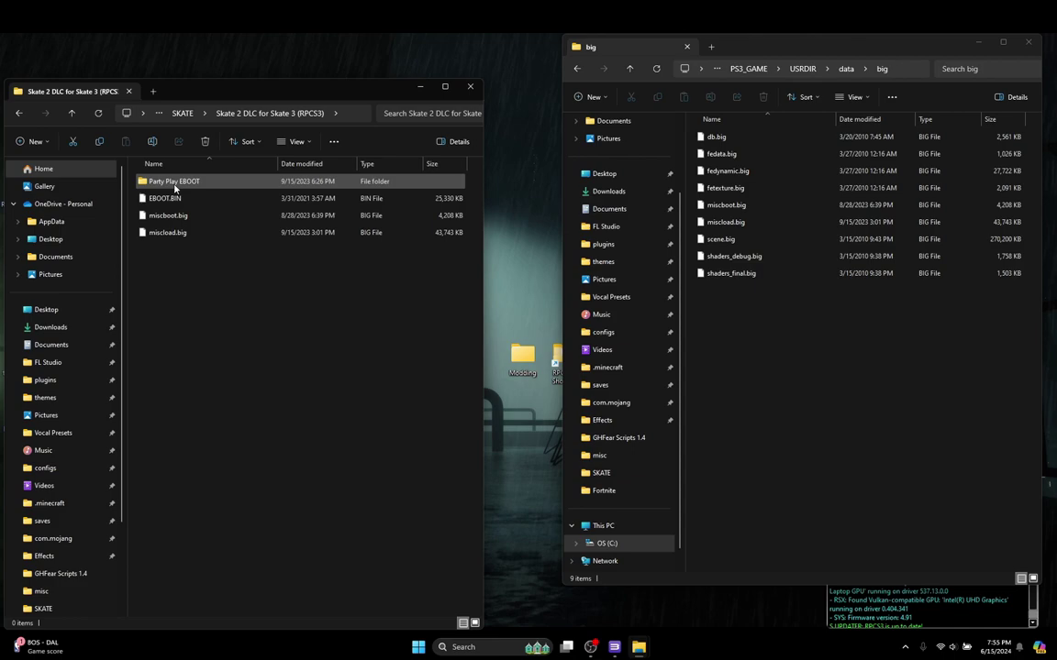
{"action": "left_click", "coordinate": [168, 232]}
{"action": "left_click", "coordinate": [168, 214], "text": "shift"}
{"action": "left_click_drag", "start_coordinate": [168, 215], "coordinate": [754, 337]}
{"action": "left_click", "coordinate": [477, 232]}
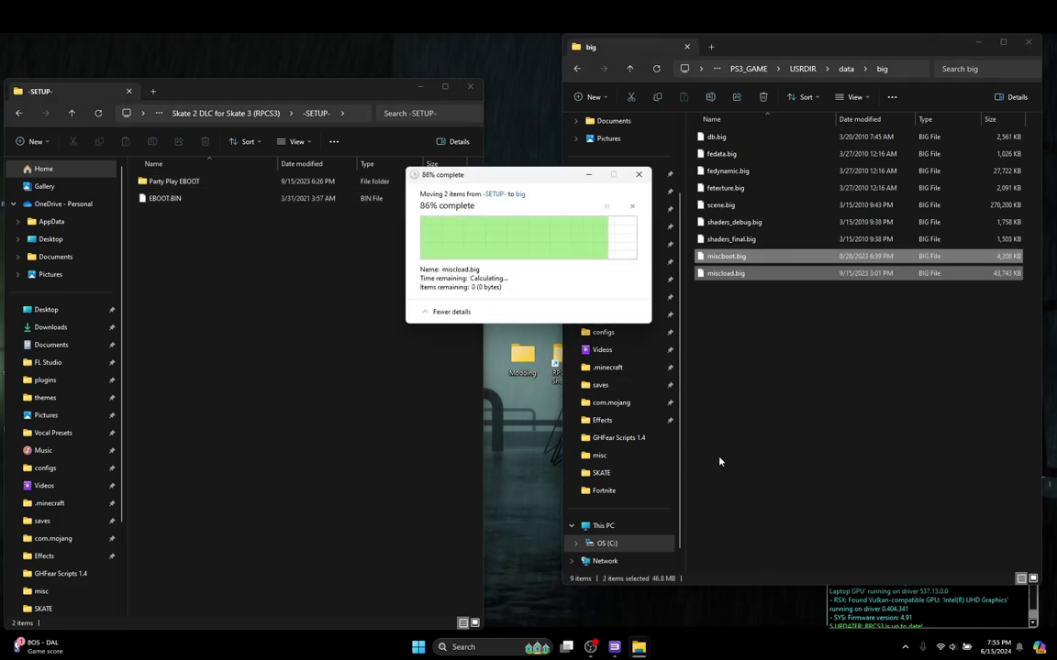
{"action": "left_click", "coordinate": [718, 71]}
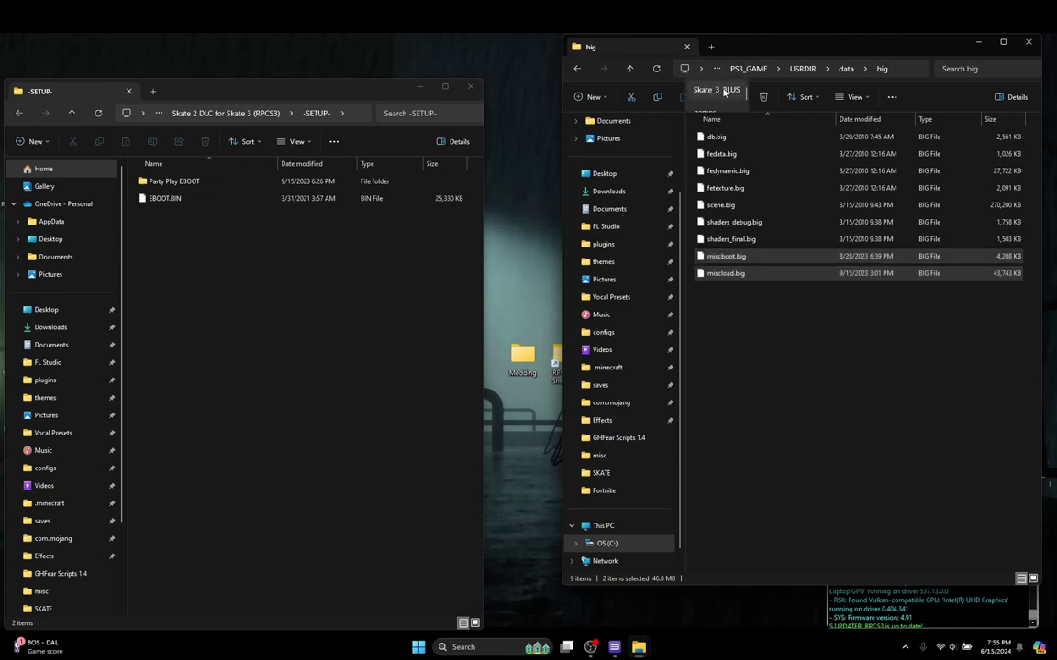
{"action": "scroll", "coordinate": [722, 97], "scroll_direction": "down", "scroll_amount": 2}
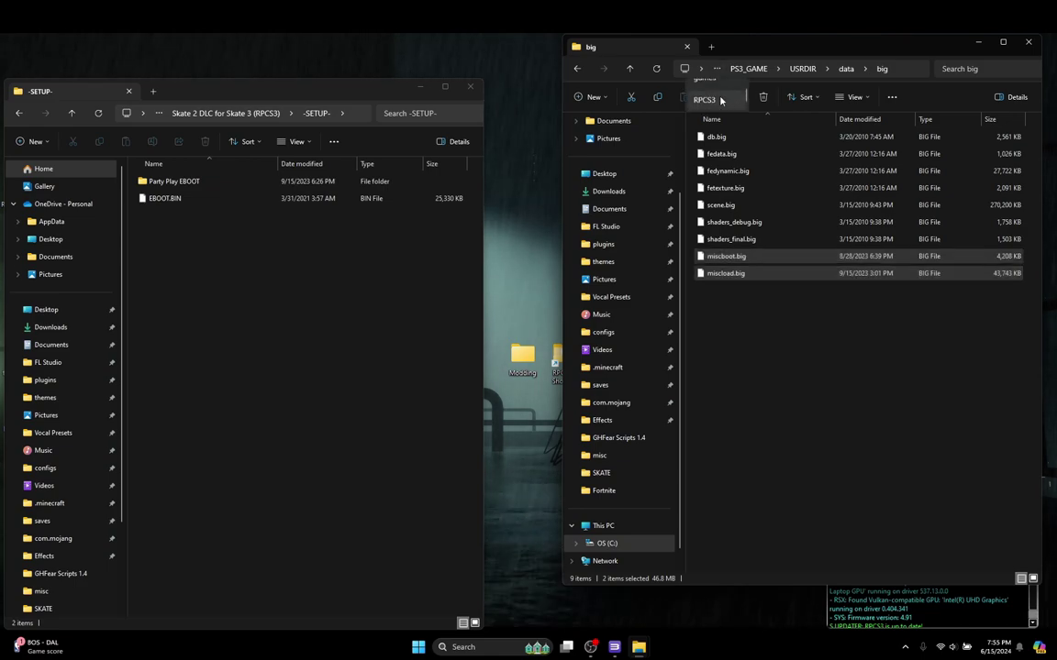
Replace EBOOT.BIN in RPCS3\dev_hdd0\game\BLUS30464\USRDIR with the -SETUP- copy.
{"action": "left_click", "coordinate": [705, 100]}
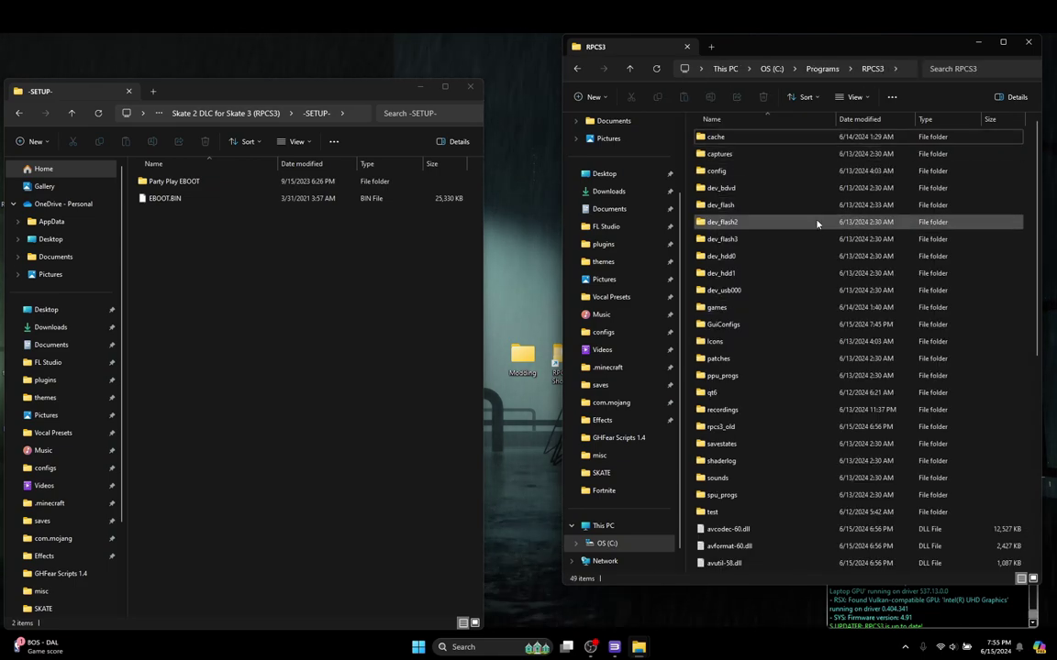
{"action": "double_click", "coordinate": [734, 259]}
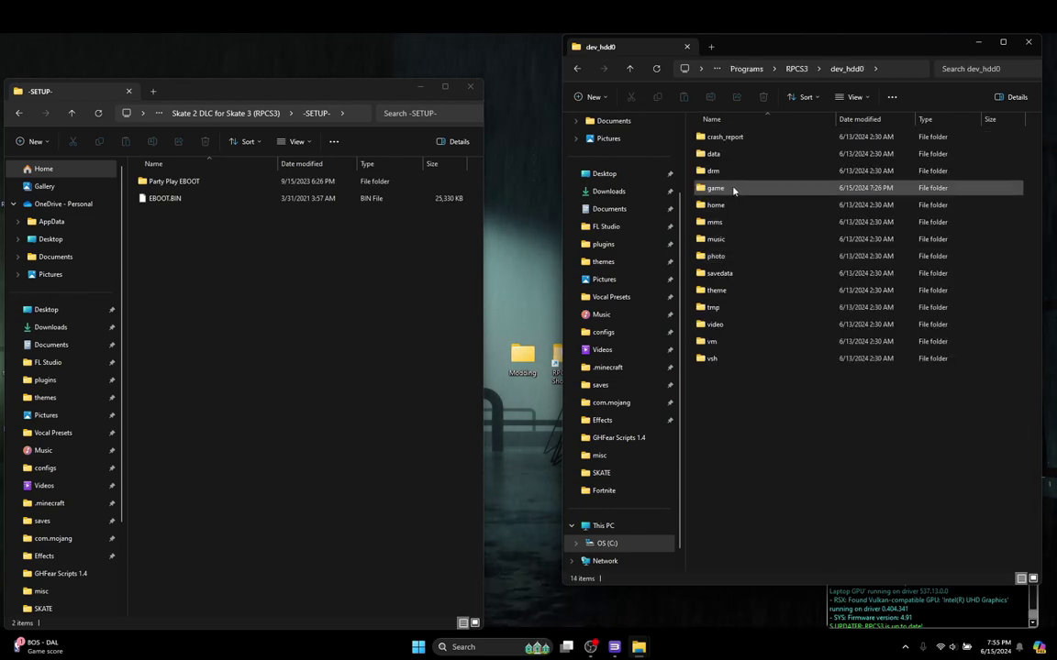
{"action": "double_click", "coordinate": [729, 190]}
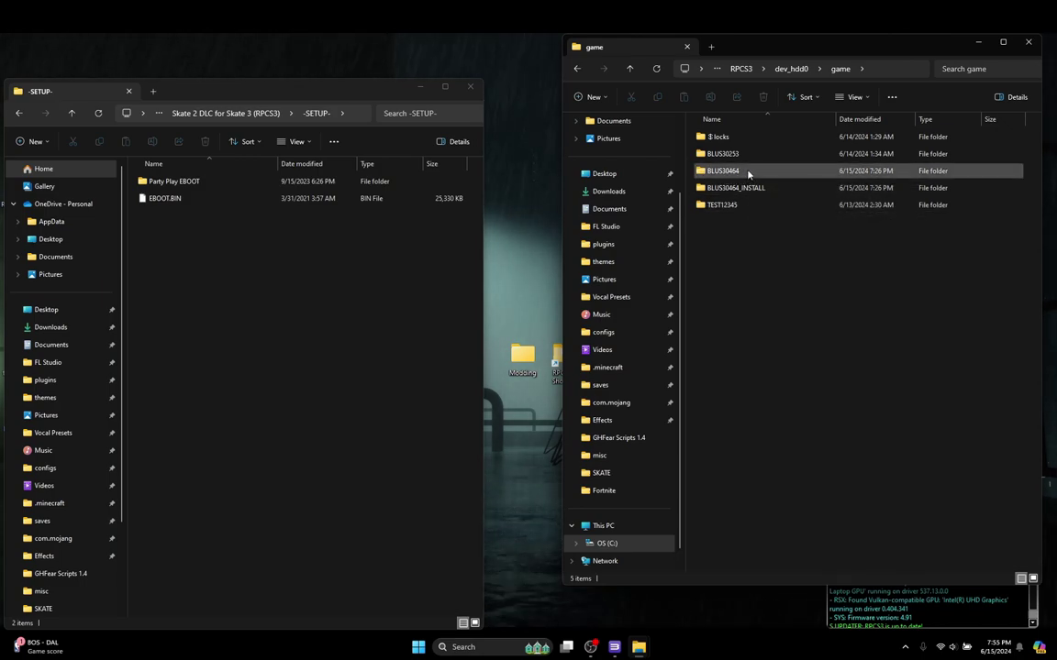
{"action": "double_click", "coordinate": [743, 177]}
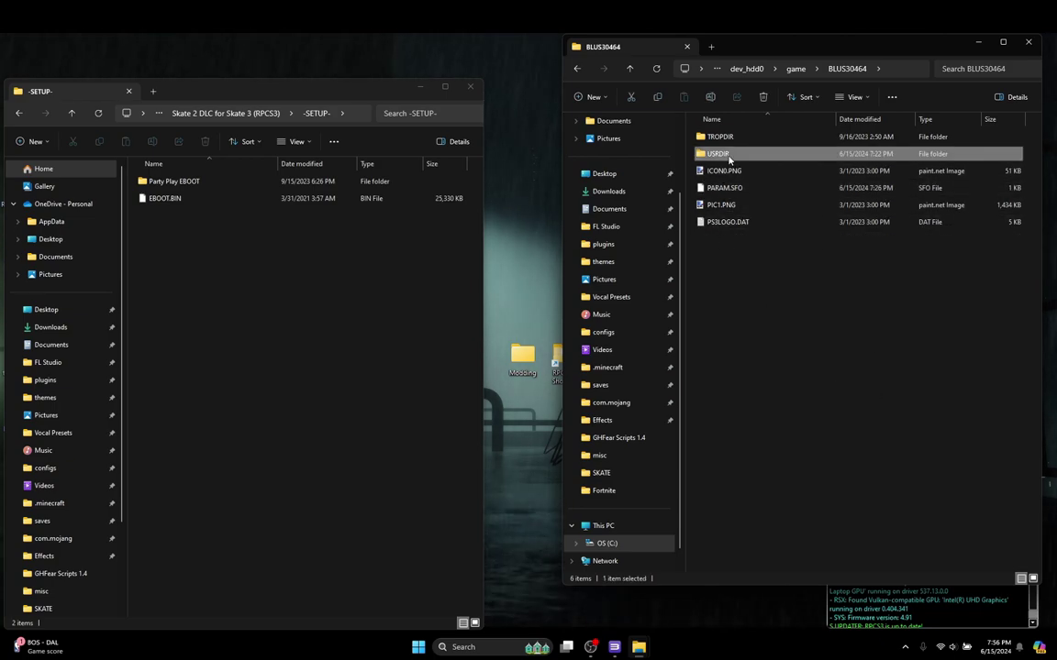
{"action": "double_click", "coordinate": [720, 154]}
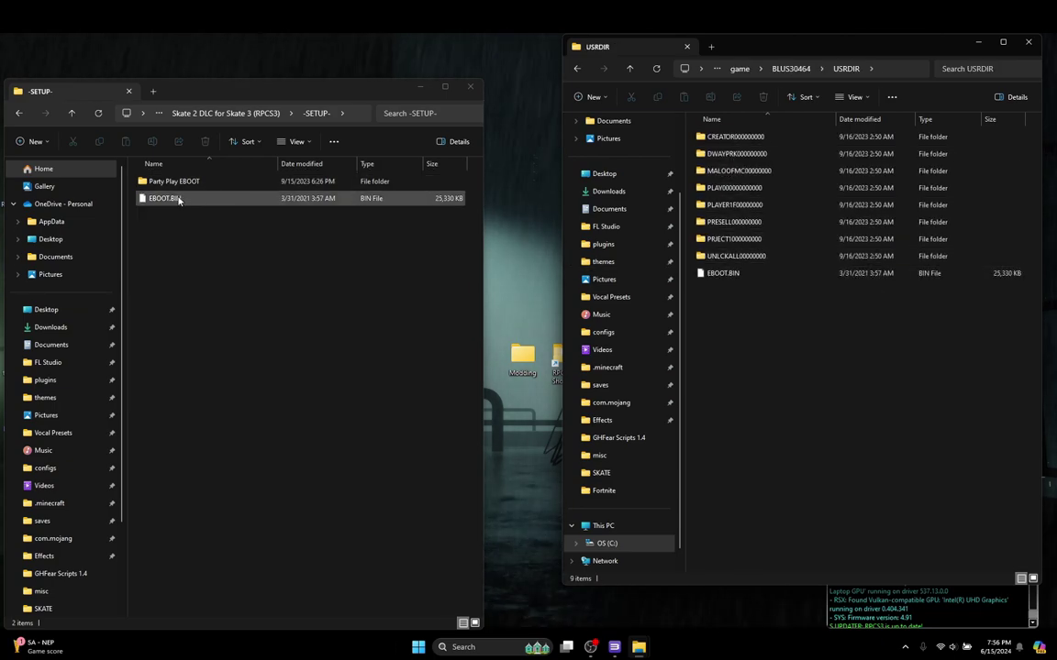
{"action": "mouse_move", "coordinate": [179, 200]}
{"action": "left_mouse_down"}
{"action": "mouse_move", "coordinate": [867, 349]}
{"action": "mouse_move", "coordinate": [785, 344]}
{"action": "left_mouse_up"}
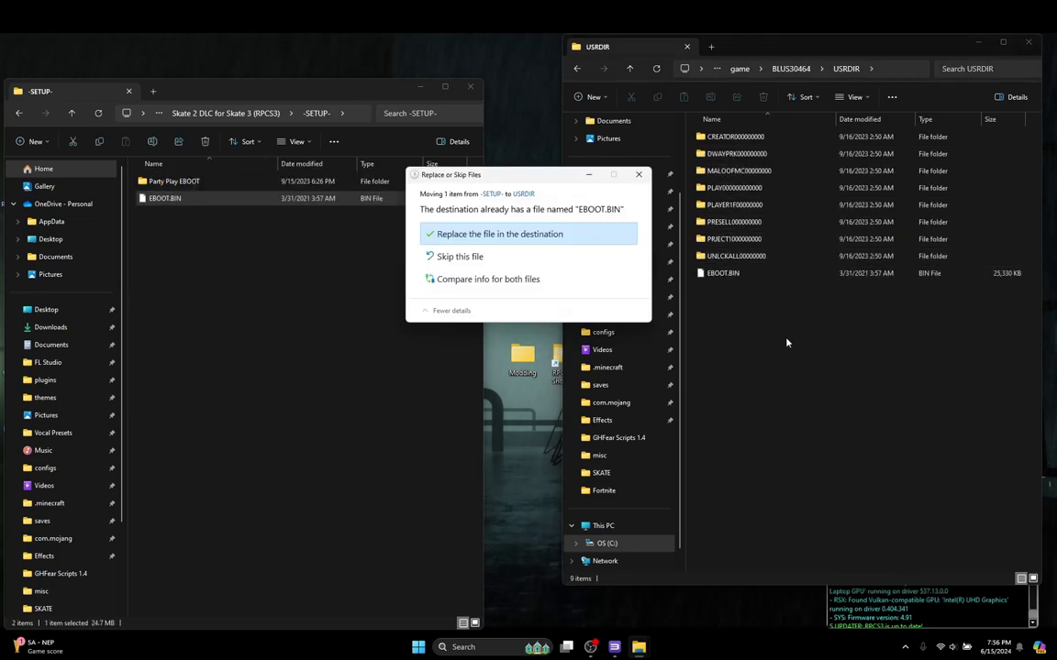
{"action": "left_click", "coordinate": [466, 236]}
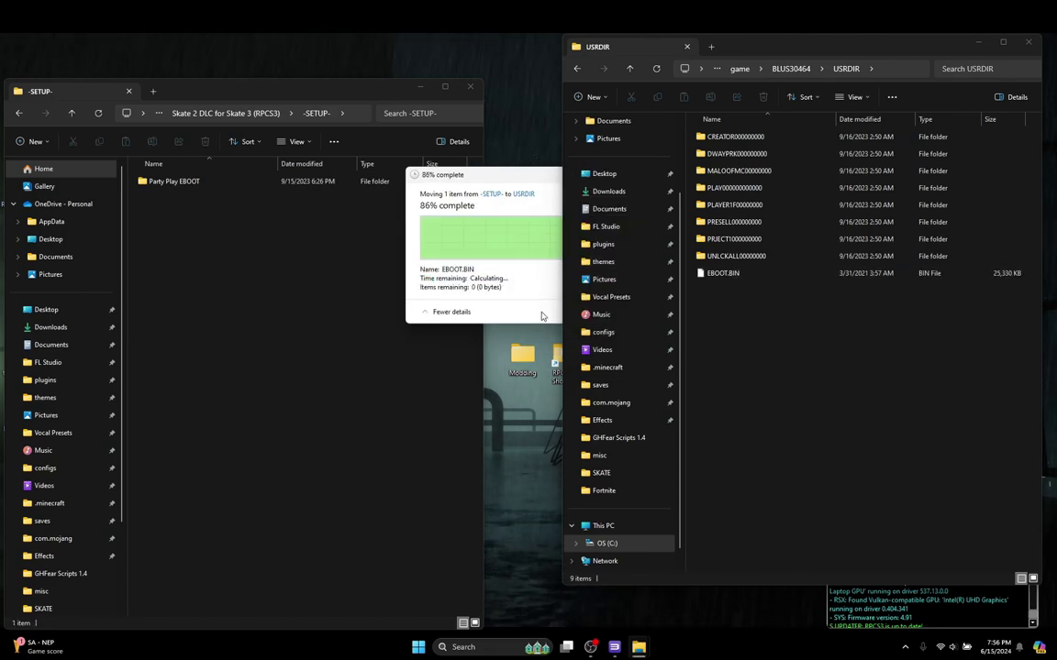
Delete the BLUS30464_INSTALL folder from the game folder.
{"action": "left_click", "coordinate": [739, 68]}
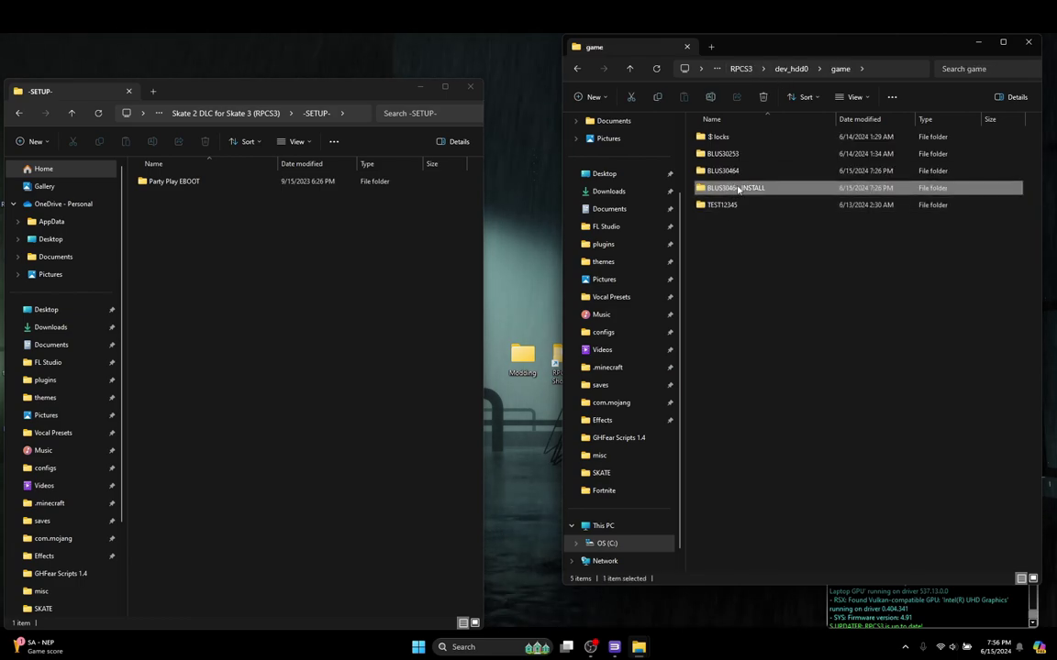
{"action": "right_click", "coordinate": [737, 188]}
{"action": "left_click", "coordinate": [813, 201]}
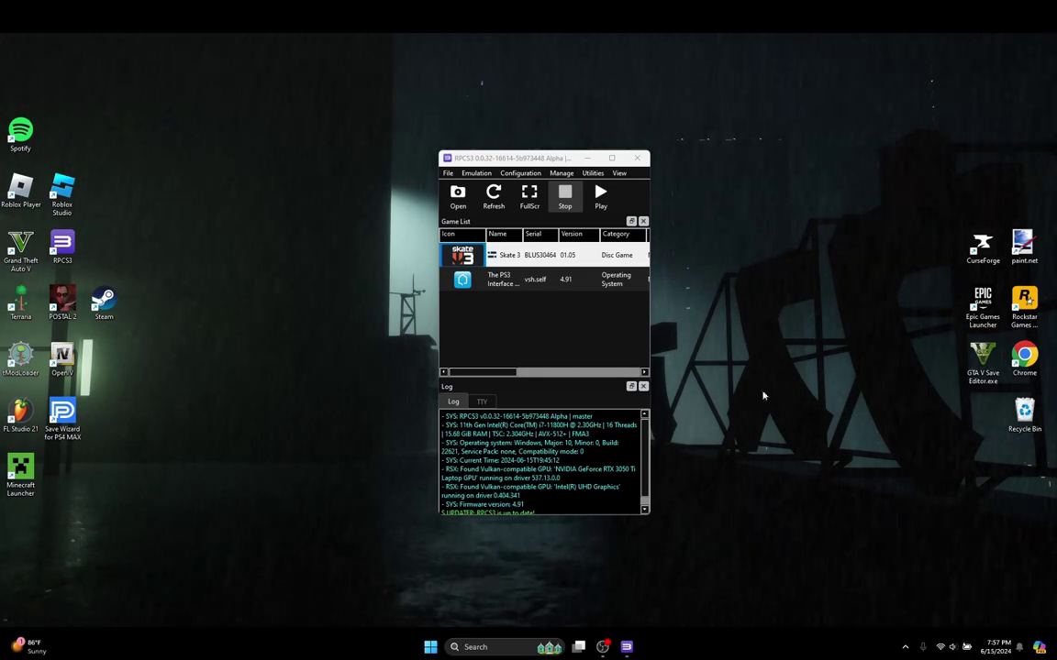
Select Skate 3 in the RPCS3 game list, then select S3Native.exe in Explorer, keeping its name.
{"action": "left_click", "coordinate": [577, 257]}
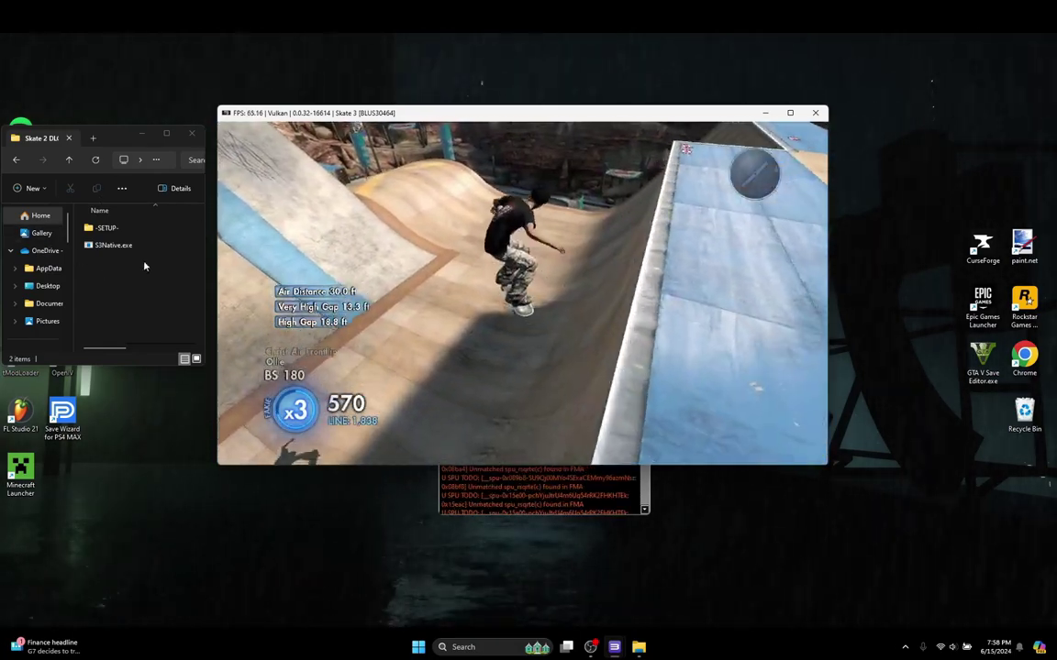
{"action": "left_click", "coordinate": [117, 246]}
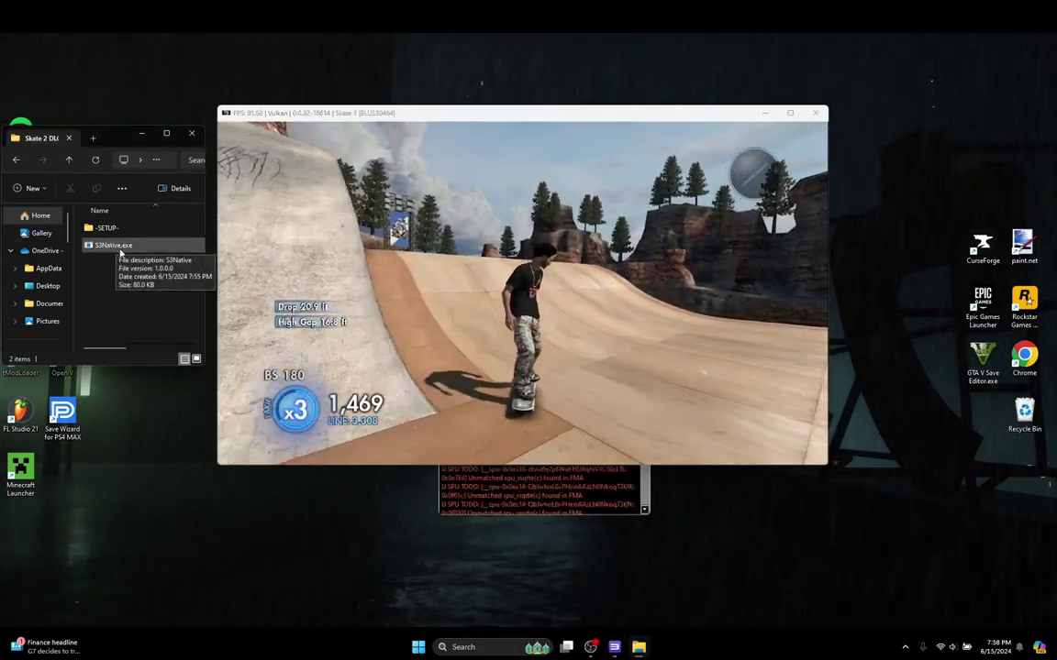
{"action": "left_click", "coordinate": [119, 245]}
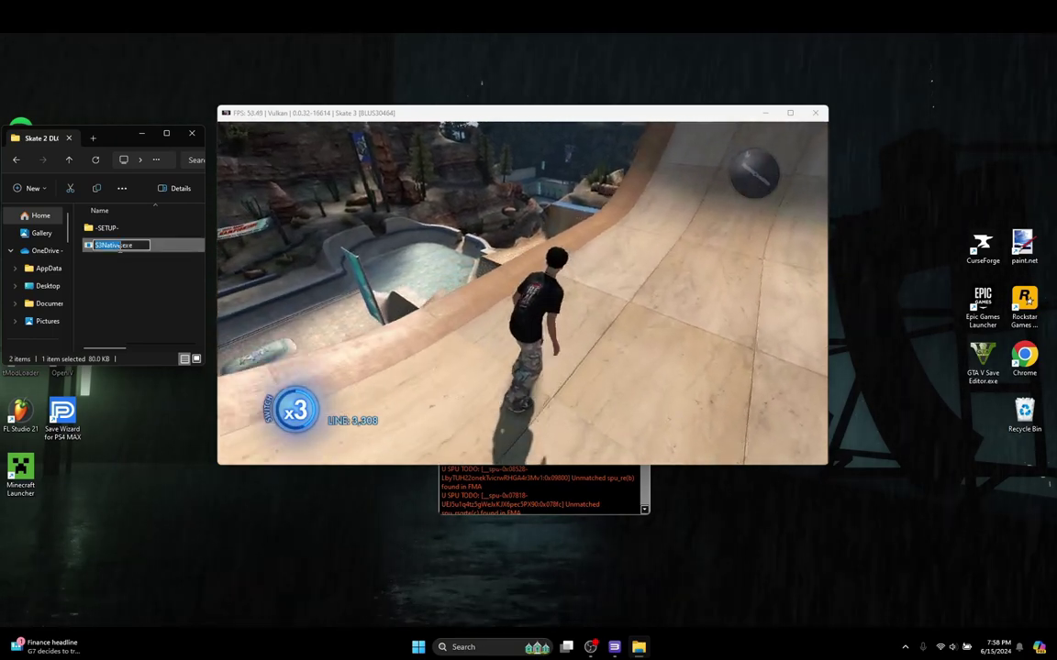
{"action": "left_click", "coordinate": [157, 246]}
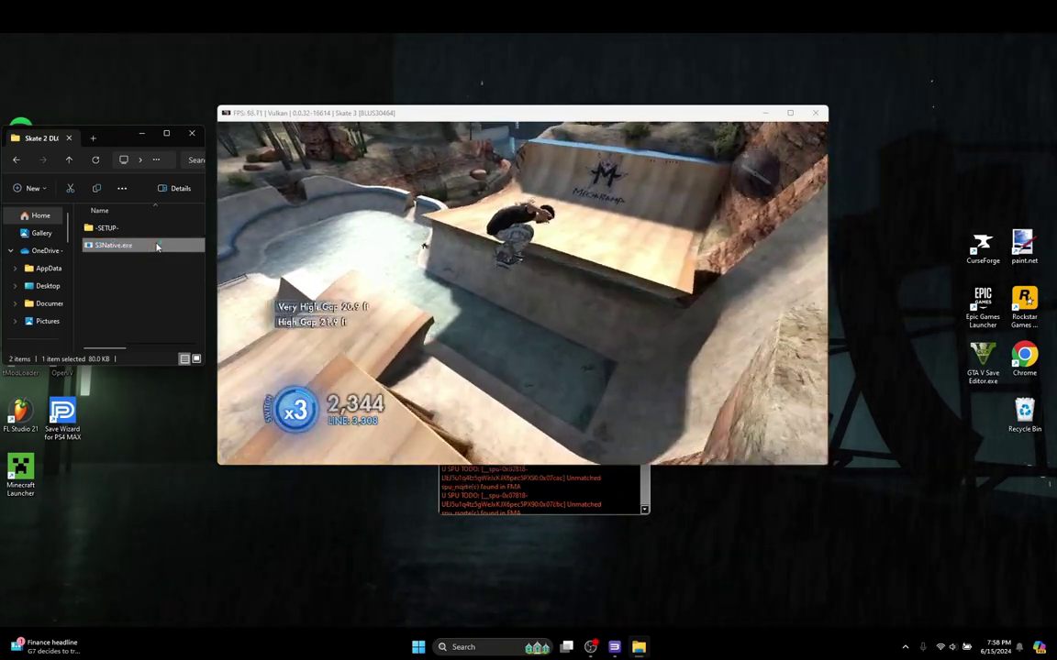
Launch S3Native.exe, continue past its welcome text, minimize the console and return to Skate 3.
{"action": "double_click", "coordinate": [157, 245]}
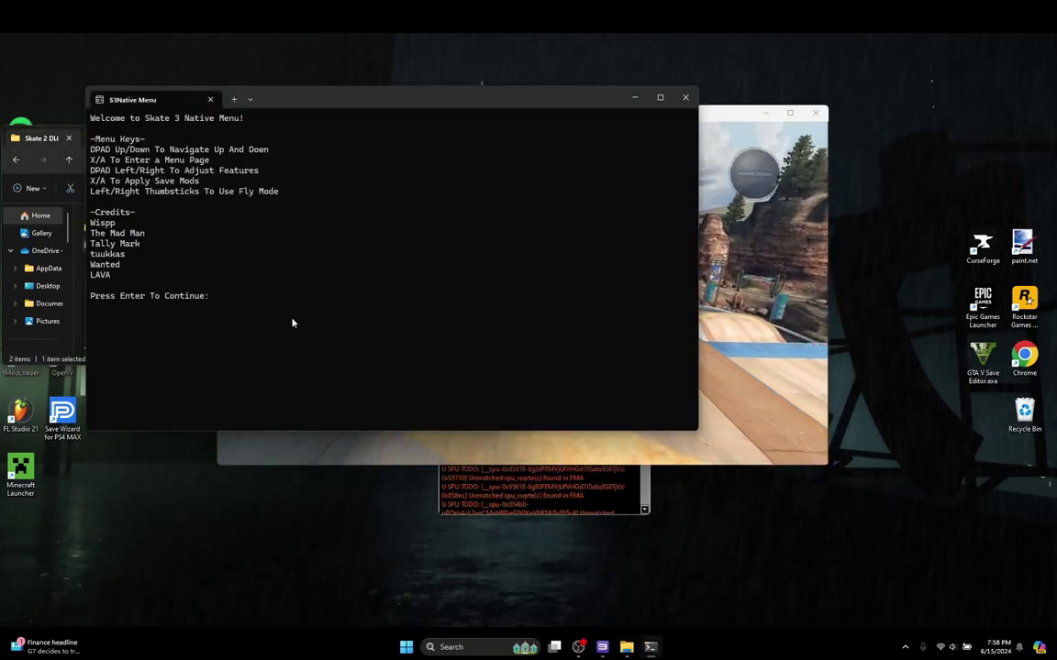
{"action": "key", "text": "Return"}
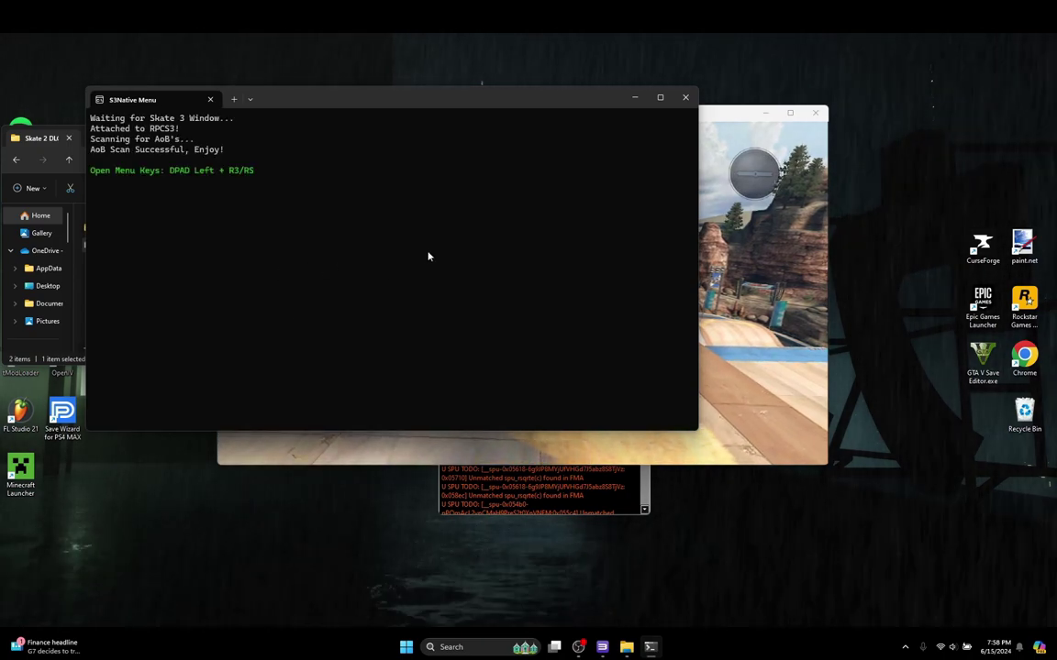
{"action": "left_click", "coordinate": [633, 99]}
{"action": "left_click", "coordinate": [672, 241]}
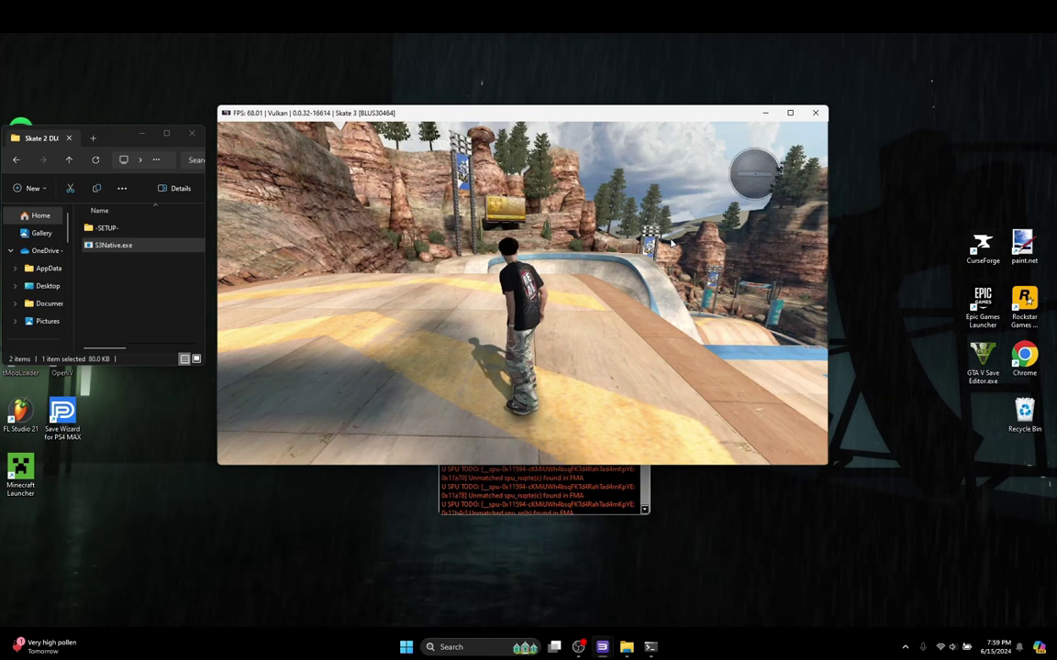
In the Native Menu's Map Loader, set Load Map to Community Center and confirm.
{"action": "key", "text": "Insert"}
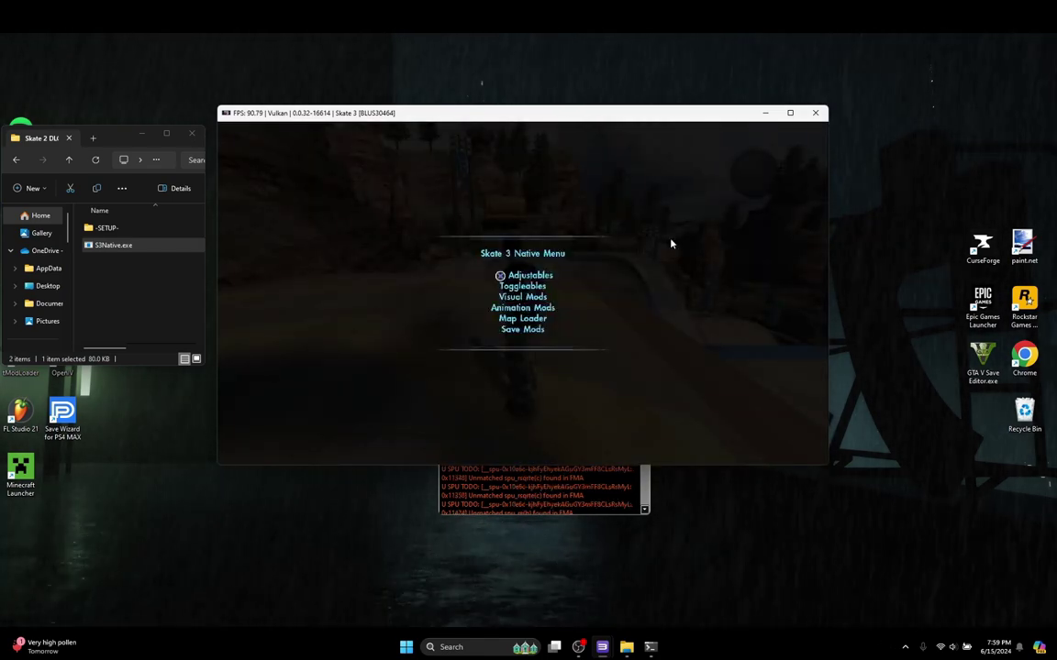
{"action": "key", "text": "Down"}
{"action": "key", "text": "Down"}
{"action": "key", "text": "Down"}
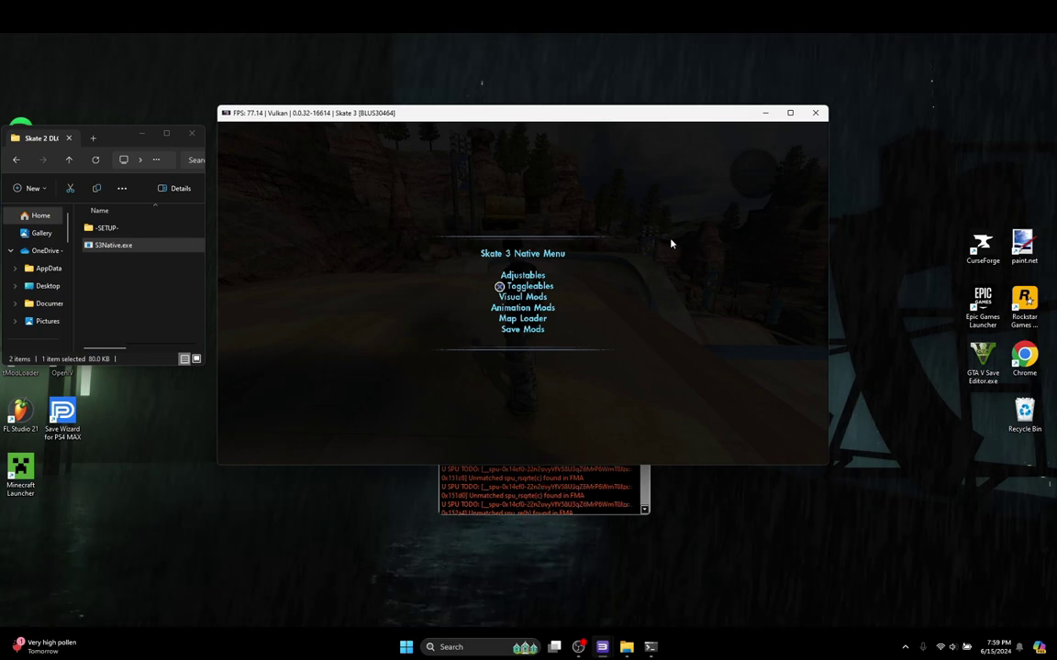
{"action": "key", "text": "Return"}
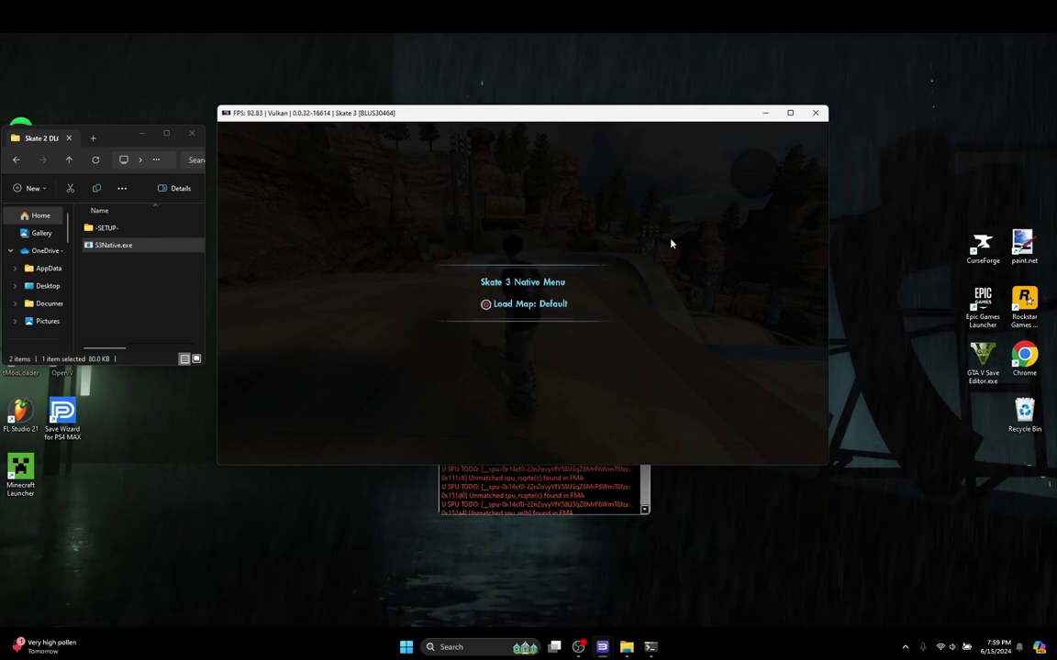
{"action": "key", "text": "Right"}
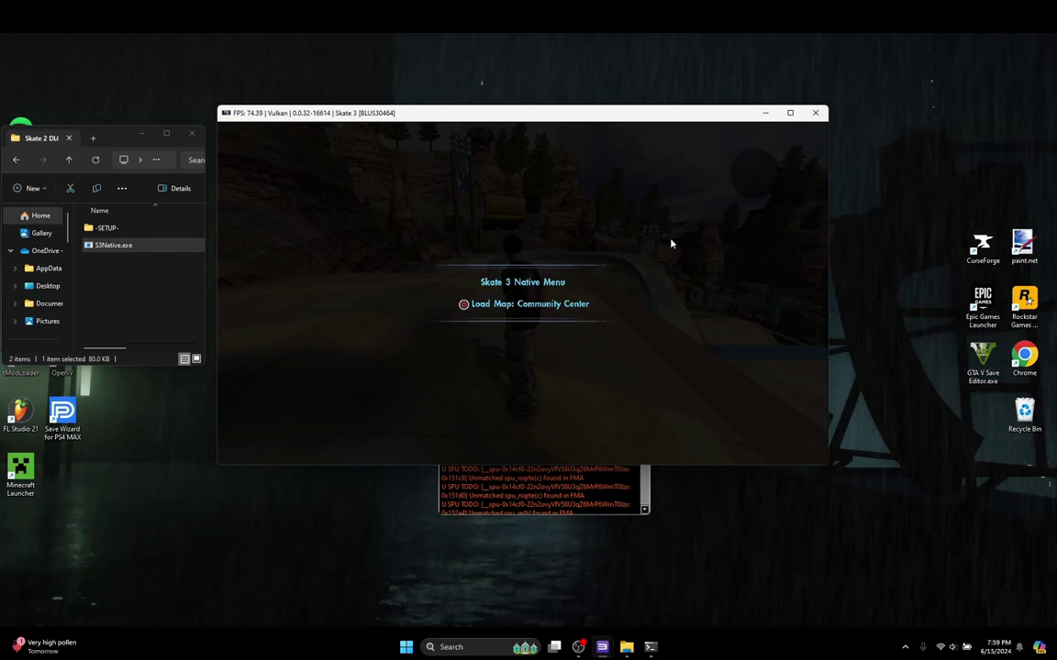
{"action": "key", "text": "Return"}
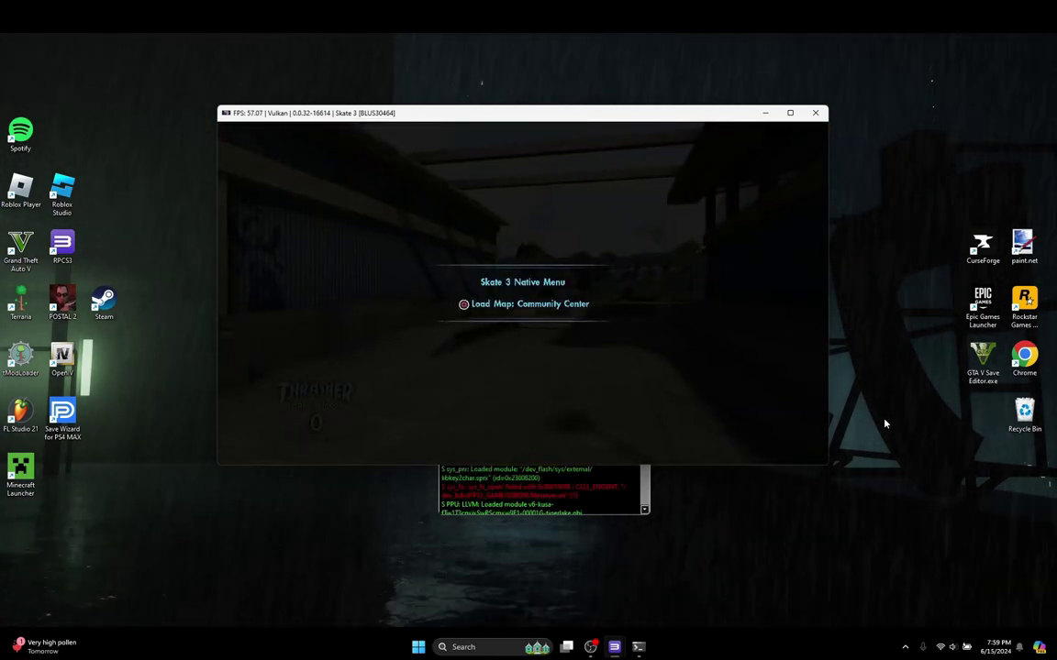
Close the Skate 3 Native Menu with the C key so Community Center loads.
{"action": "key", "text": "c"}
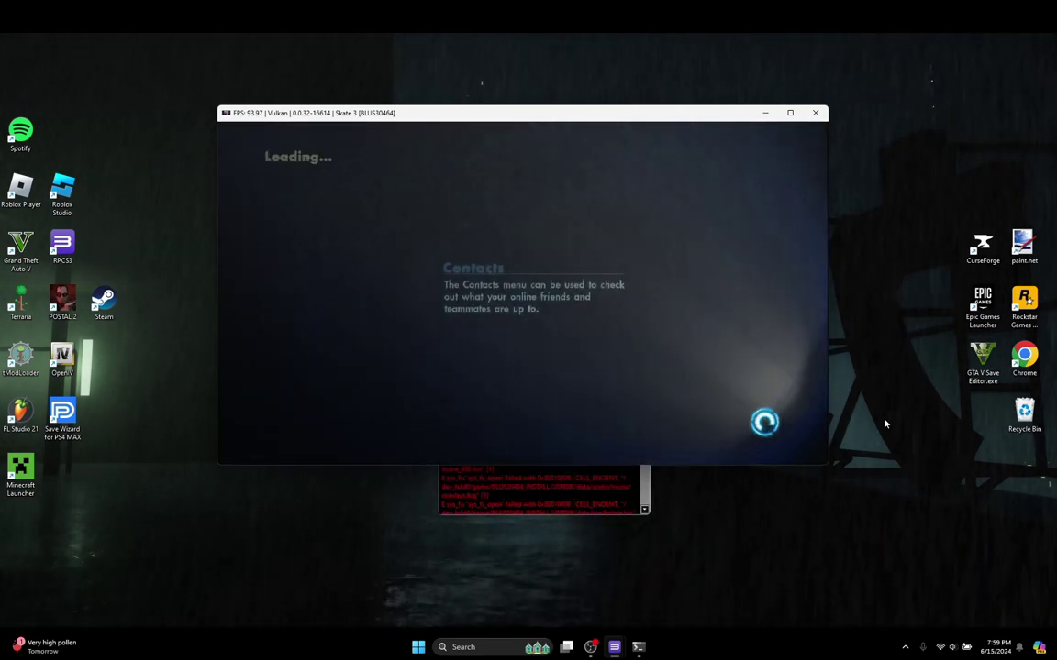